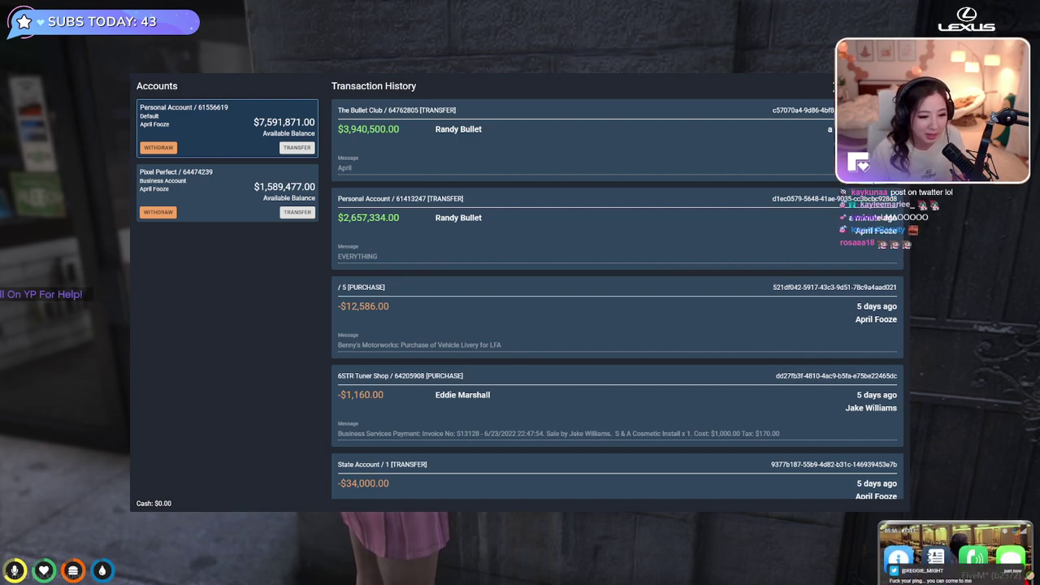
- Exit the banking screen showing the two large incoming transfers and take back the card
{"action": "key", "text": "Escape"}
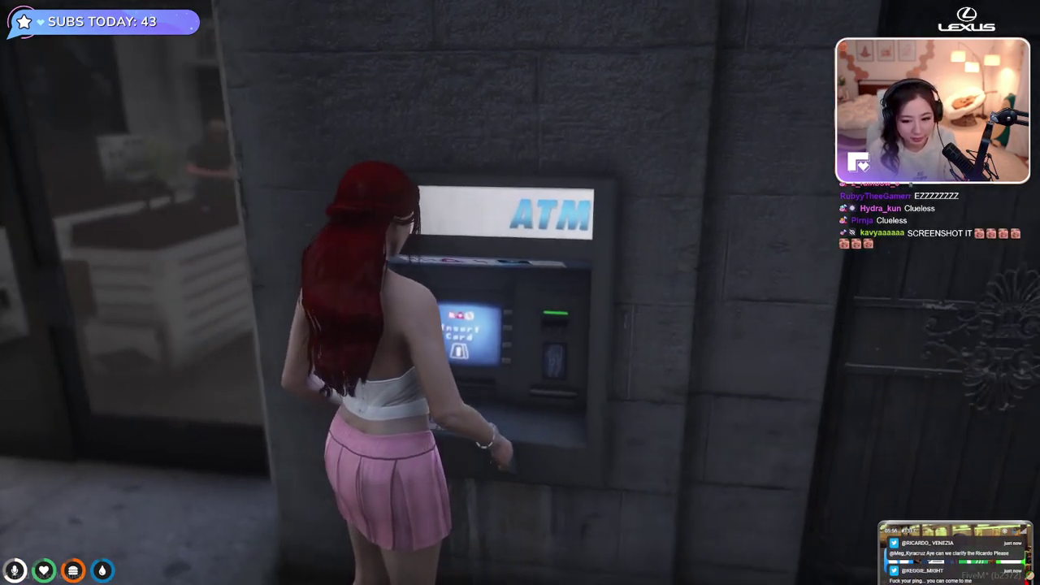
- Walk the character back to the ATM and start inserting the card
{"action": "key", "text": "p"}
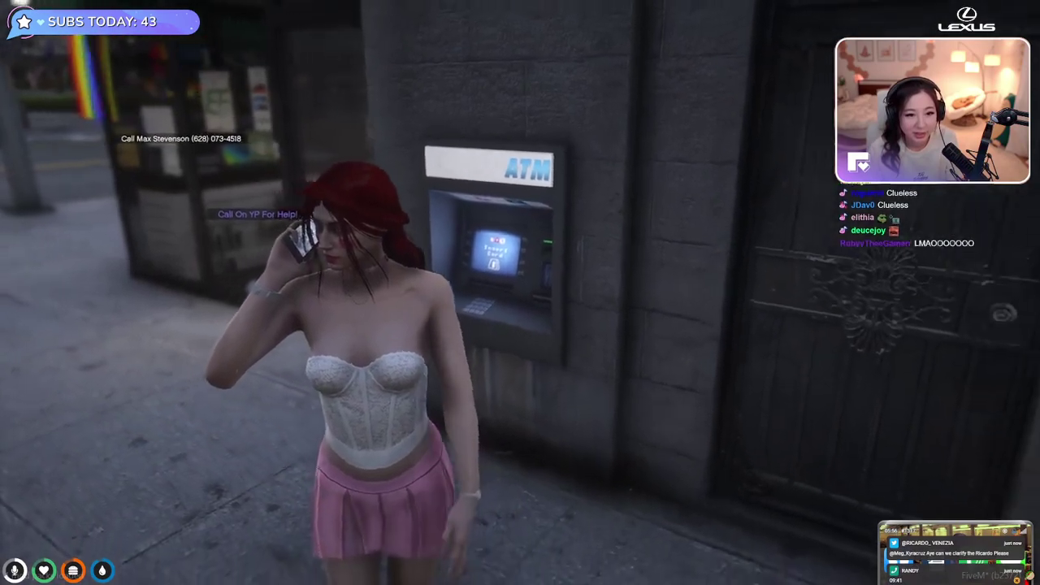
{"action": "key", "text": "w"}
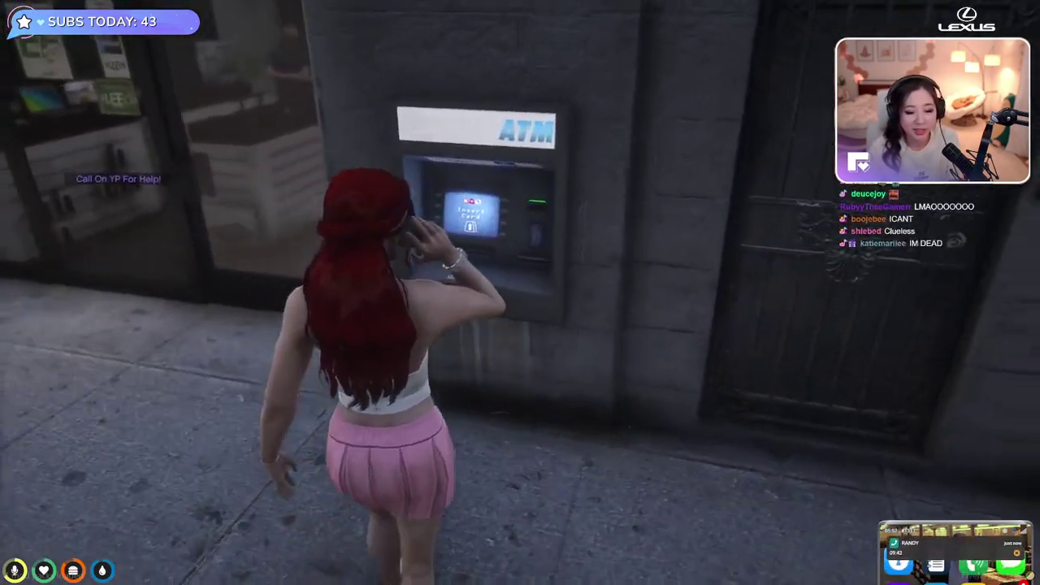
{"action": "key", "text": "w"}
{"action": "key", "text": "e"}
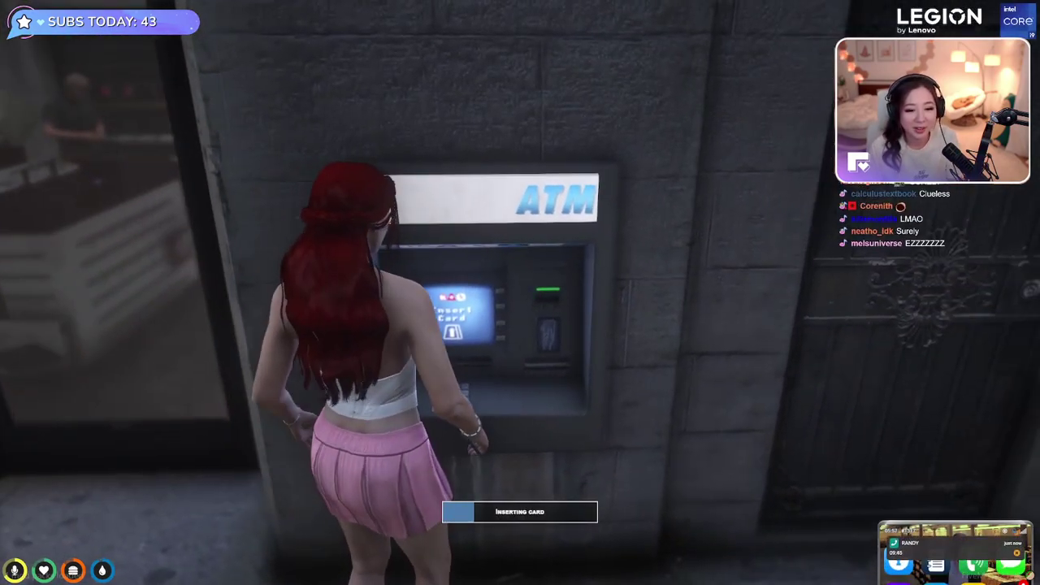